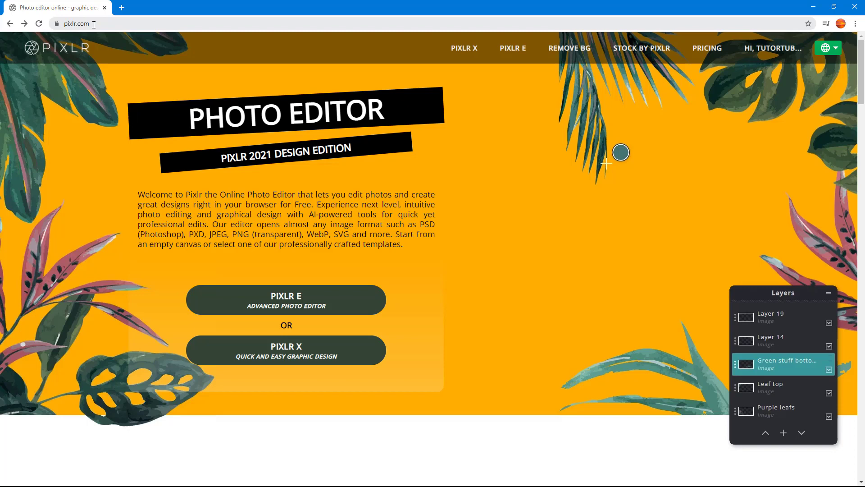
Open Pixlr's REMOVE BG page in full screen (F11) and bring up the image picker.
mouse_move(765, 62)
click(575, 51)
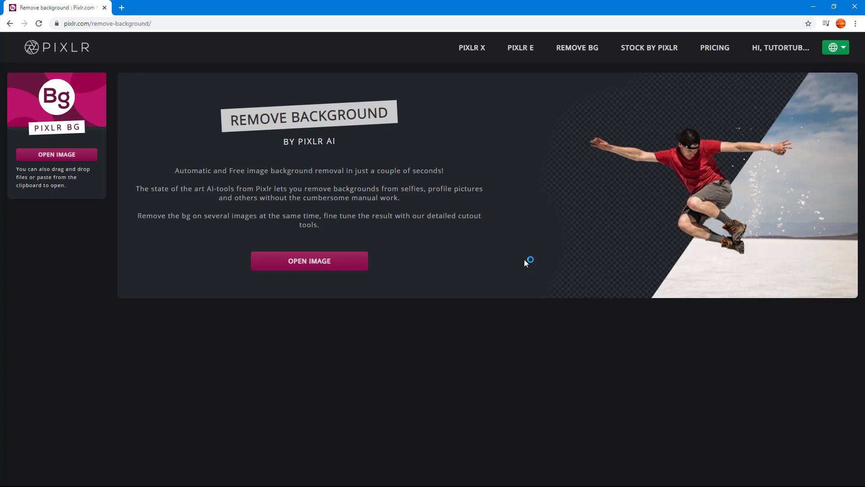
key(F11)
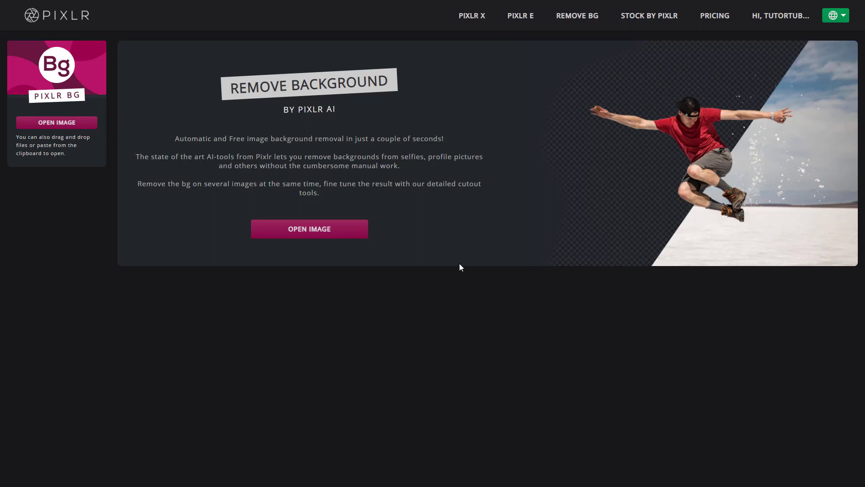
click(325, 235)
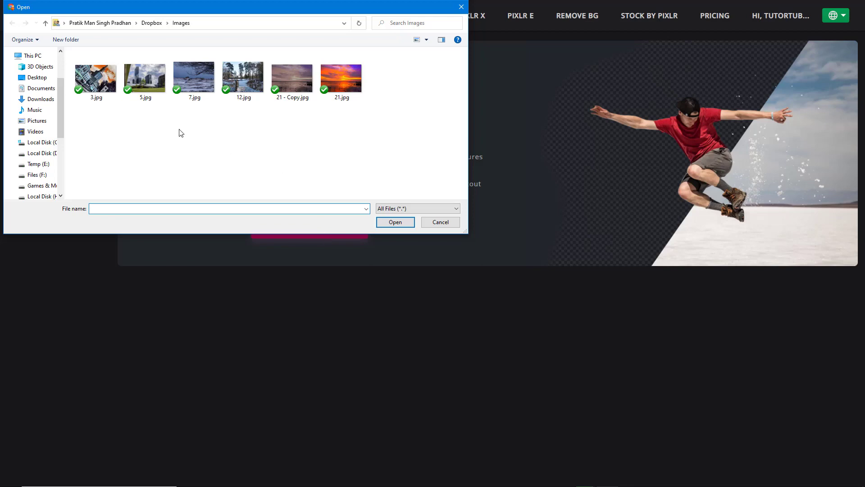
Load the portrait JPG from TutorTube (K:) > Pictures > Org Chart Pictures.
scroll(61, 94, down, 1)
scroll(61, 93, down, 3)
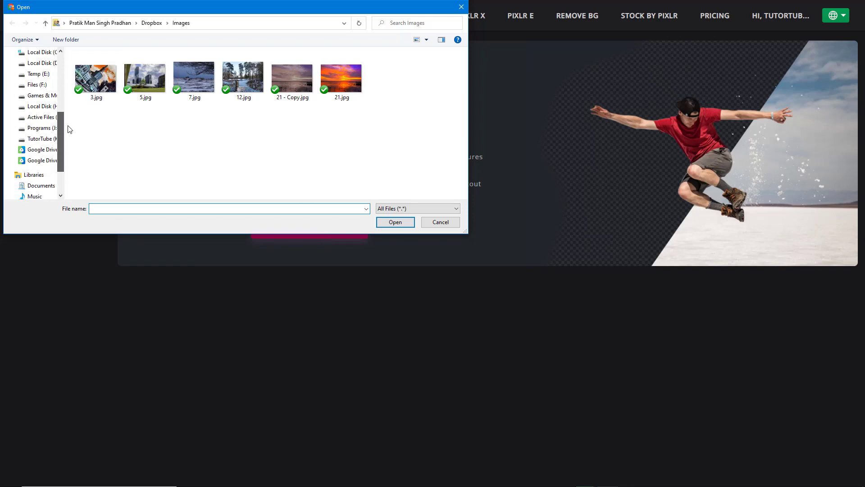
click(43, 138)
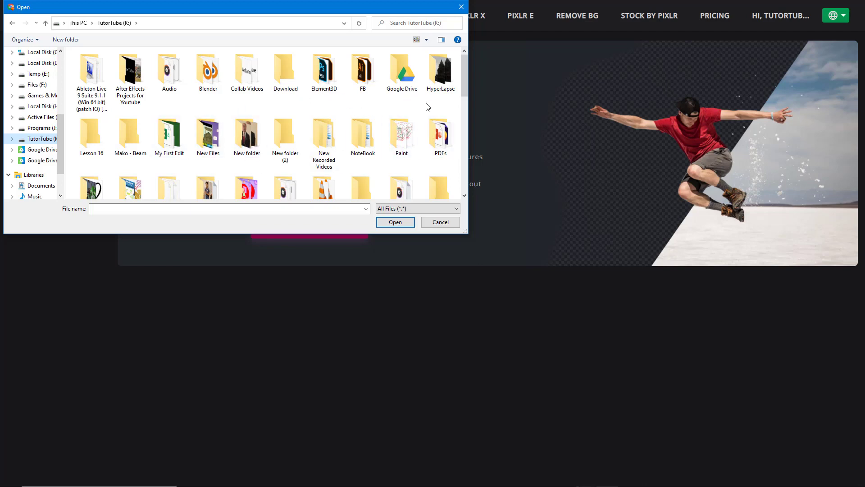
scroll(210, 90, down, 3)
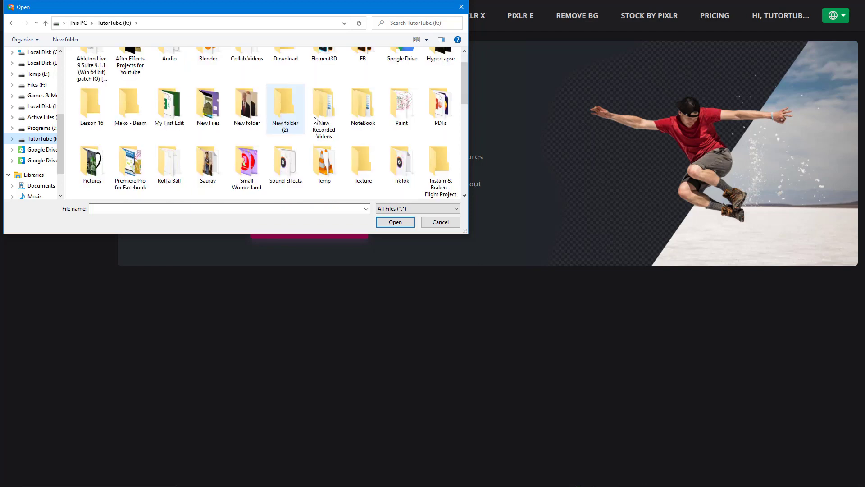
scroll(183, 126, up, 2)
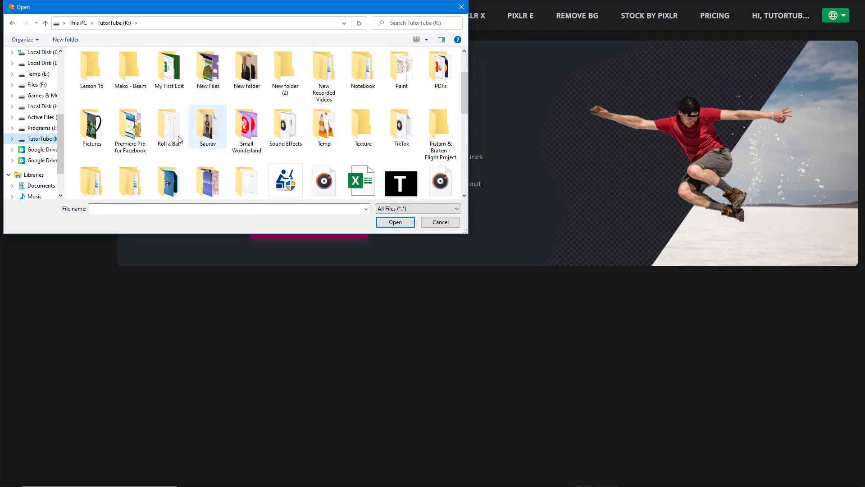
double_click(92, 130)
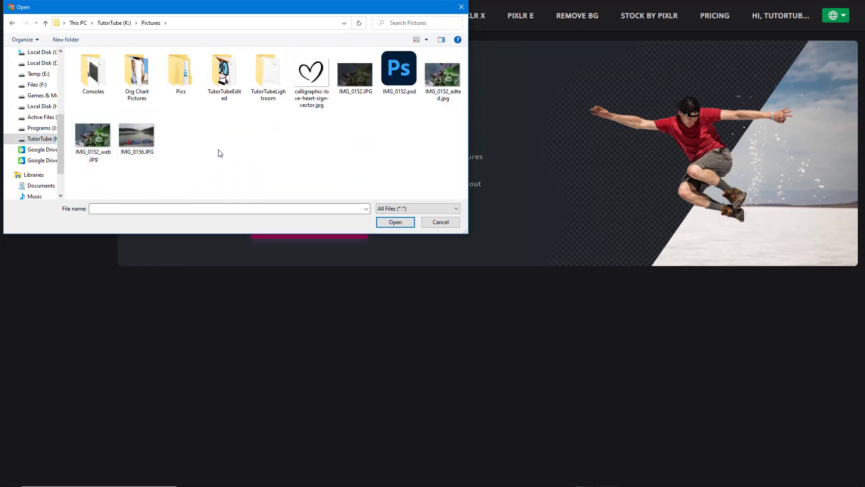
double_click(147, 86)
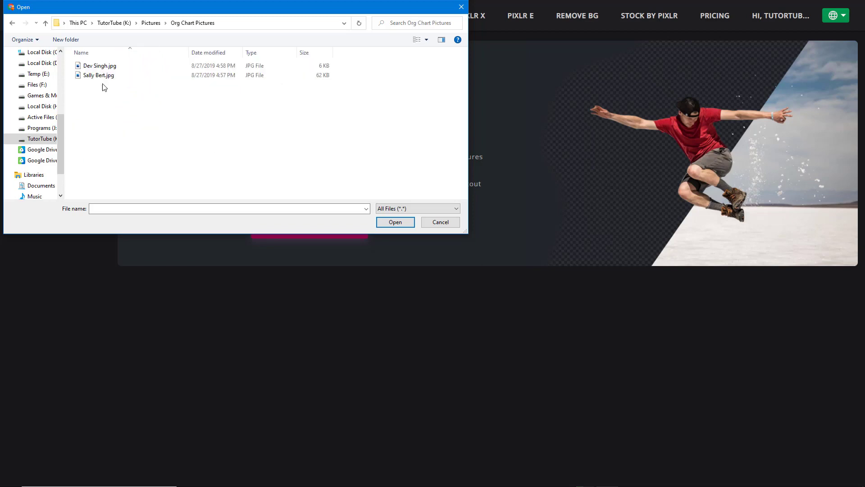
click(108, 67)
click(390, 223)
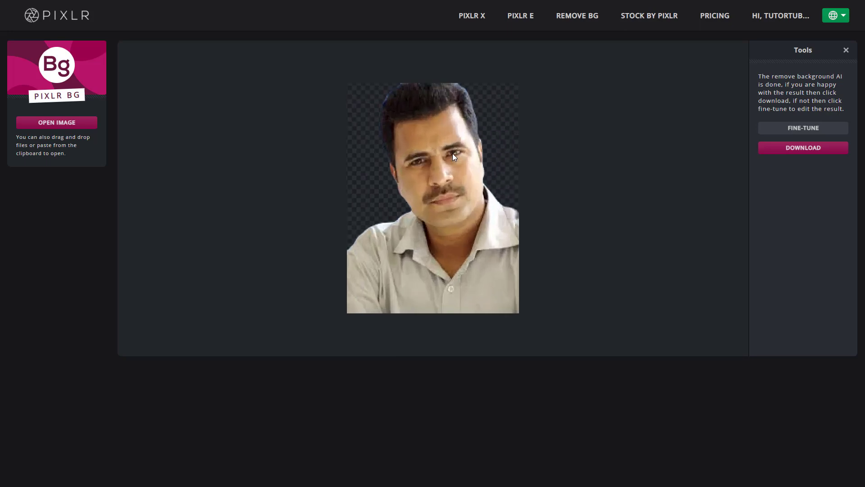
Zoom in and back out on the canvas to inspect the cut-out portrait.
scroll(432, 116, up, 4)
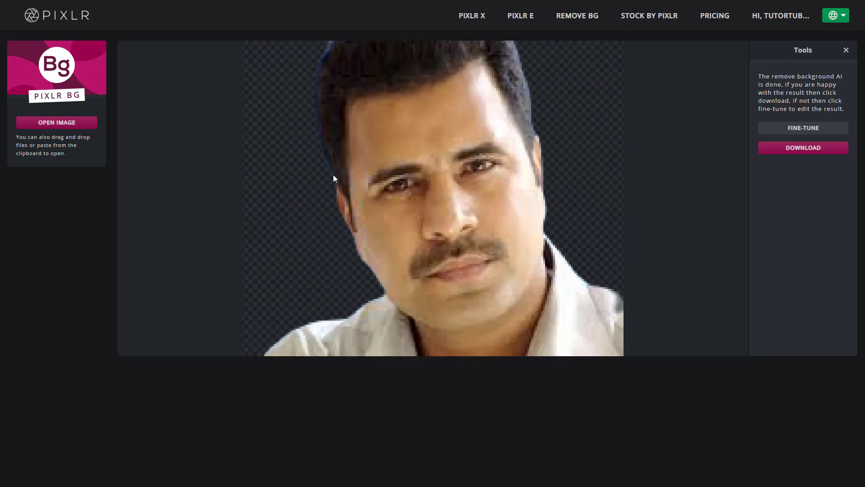
scroll(329, 167, down, 3)
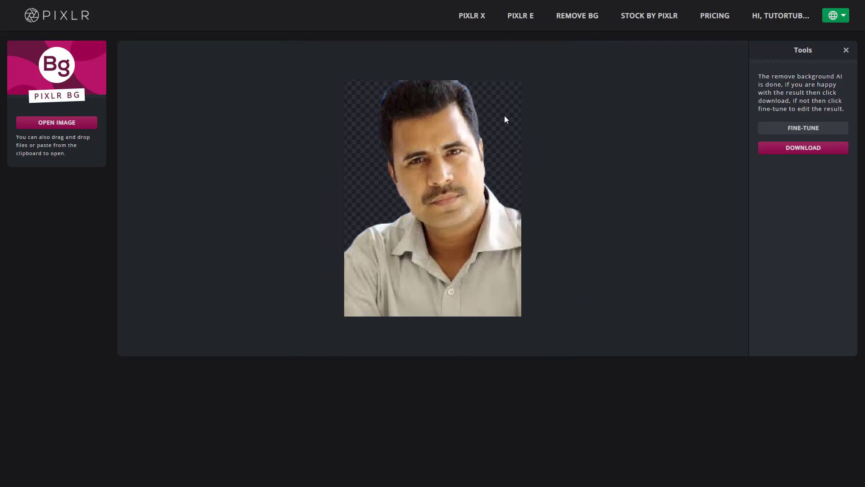
Download the cut-out as pixlr-bg-result.png and dismiss the download notice.
click(818, 154)
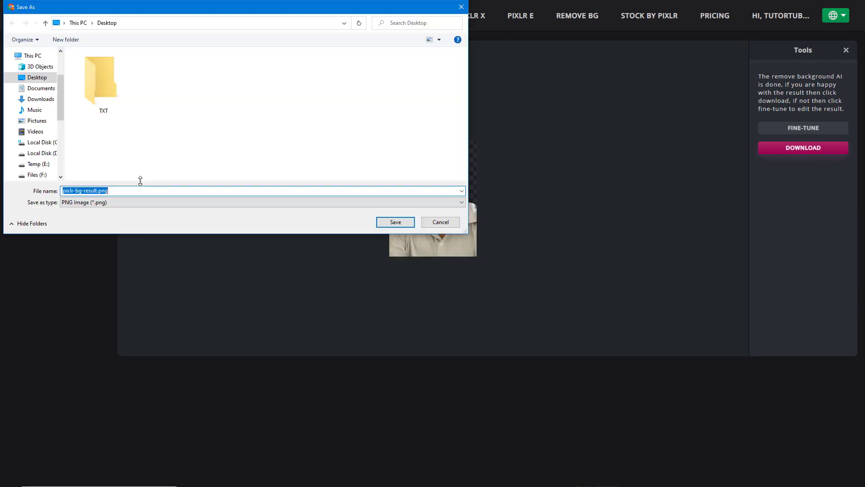
click(396, 222)
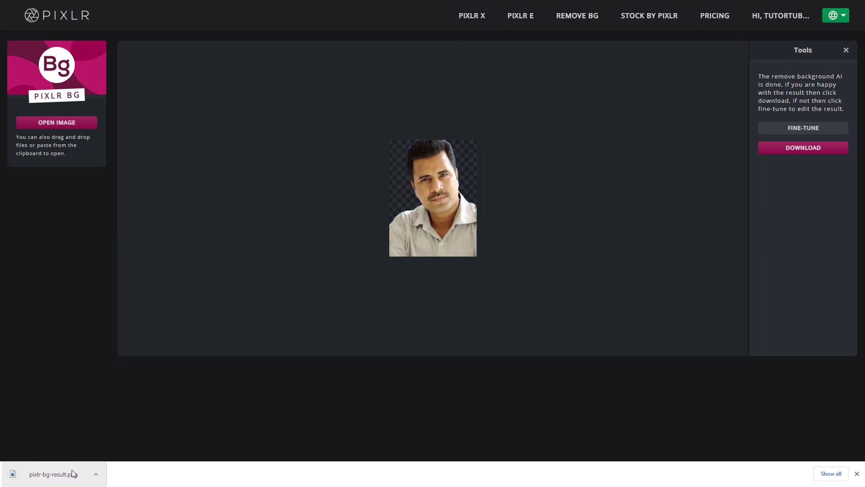
click(857, 474)
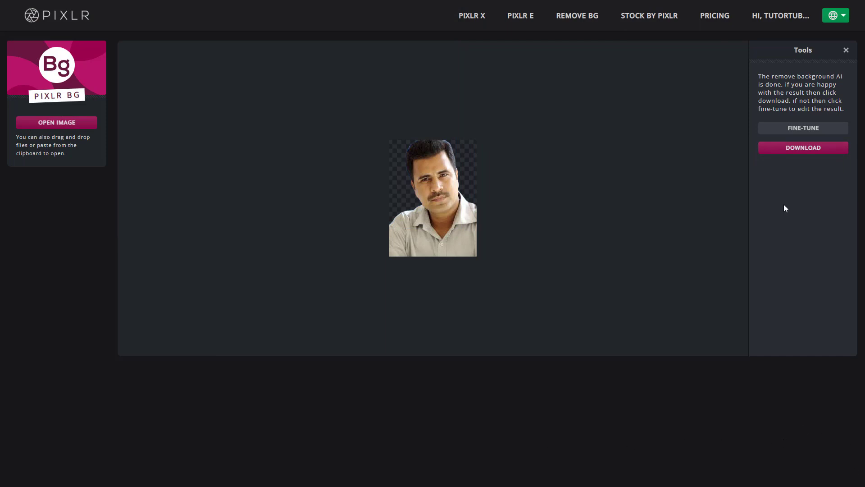
Open the fine-tune tools and toggle the Hint removed tint on and off.
click(788, 129)
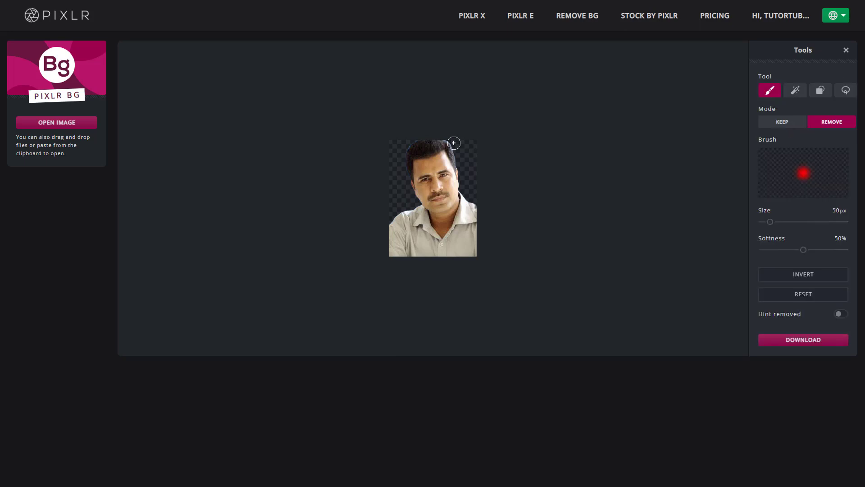
scroll(425, 104, up, 5)
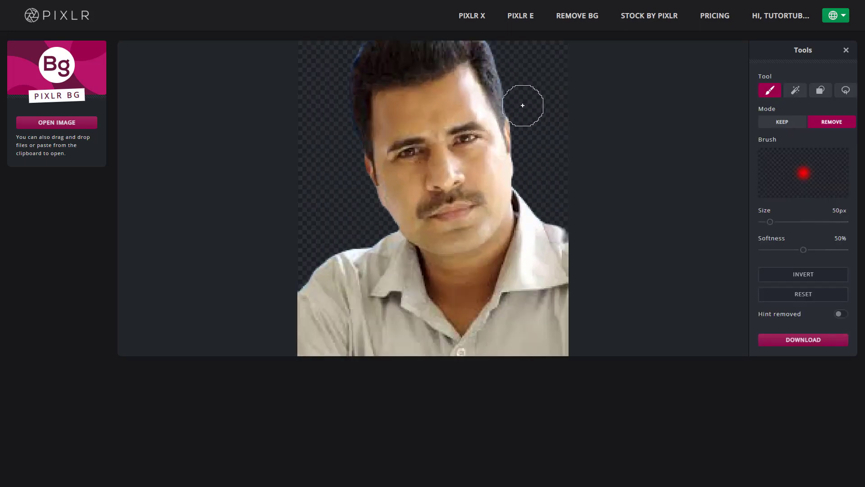
scroll(521, 102, down, 2)
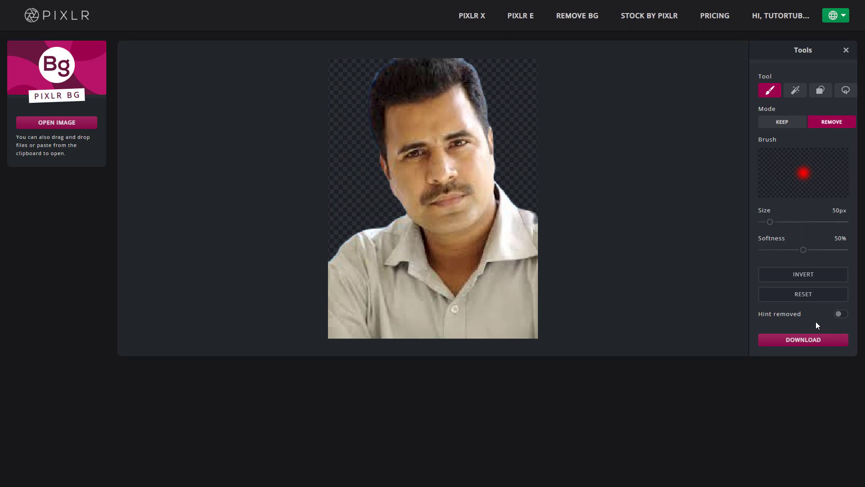
click(839, 315)
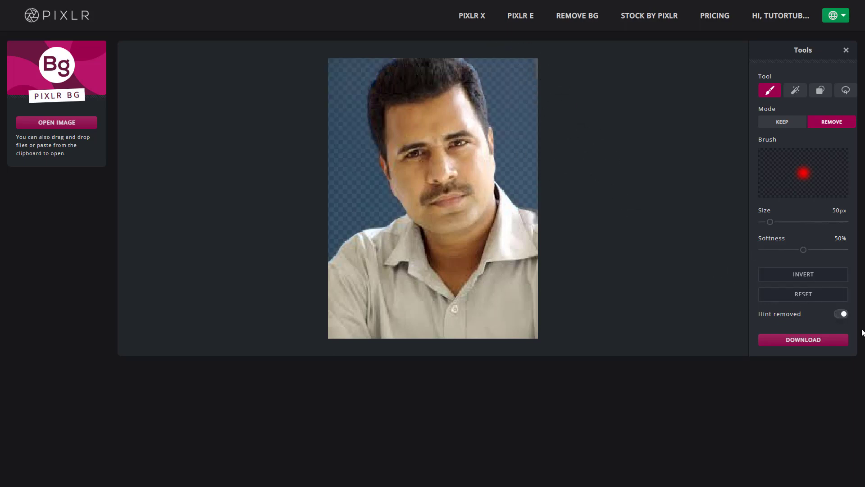
click(842, 315)
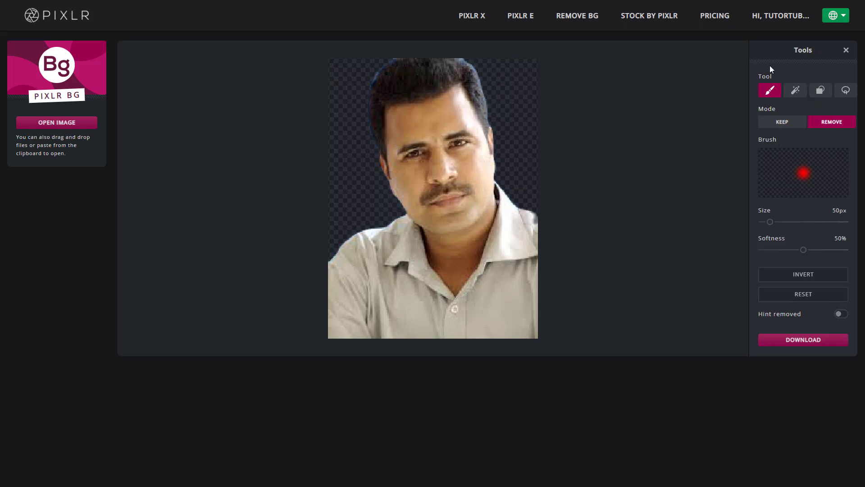
Erase strips along the right shoulder and the hair's top-right edge with the Remove brush.
mouse_move(531, 220)
mouse_down()
mouse_move(541, 256)
mouse_move(531, 241)
mouse_move(531, 334)
mouse_up()
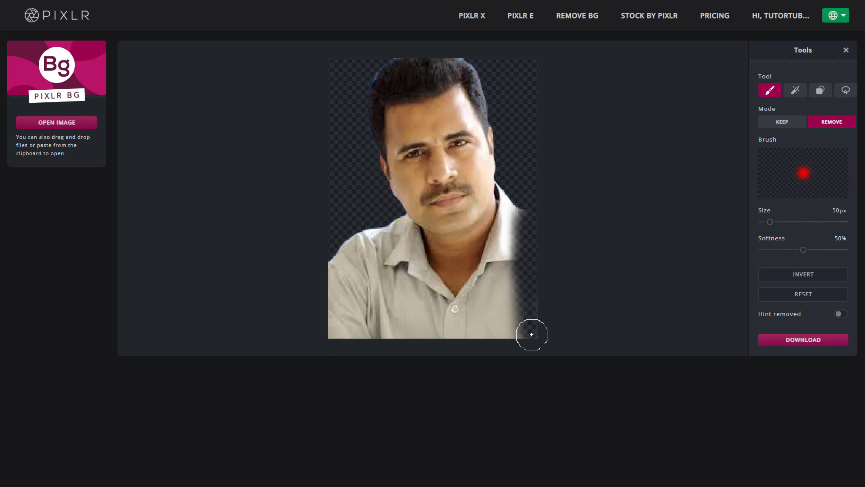
drag(494, 97, 470, 57)
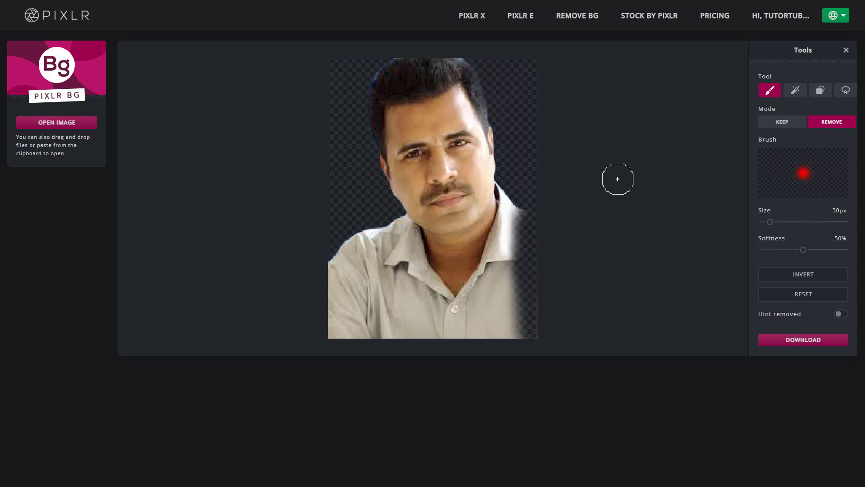
click(782, 122)
Restore the hair's top-right edge and corner, trying brush sizes 161, 5, 67 and 91px.
mouse_move(467, 70)
mouse_down()
mouse_move(474, 104)
mouse_move(498, 73)
mouse_up()
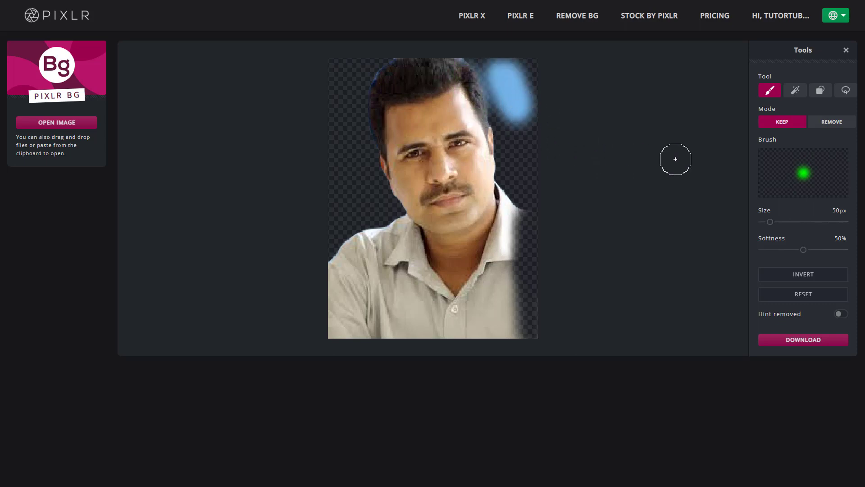
drag(769, 223, 788, 222)
mouse_move(559, 117)
mouse_down()
mouse_move(539, 87)
mouse_move(535, 93)
mouse_up()
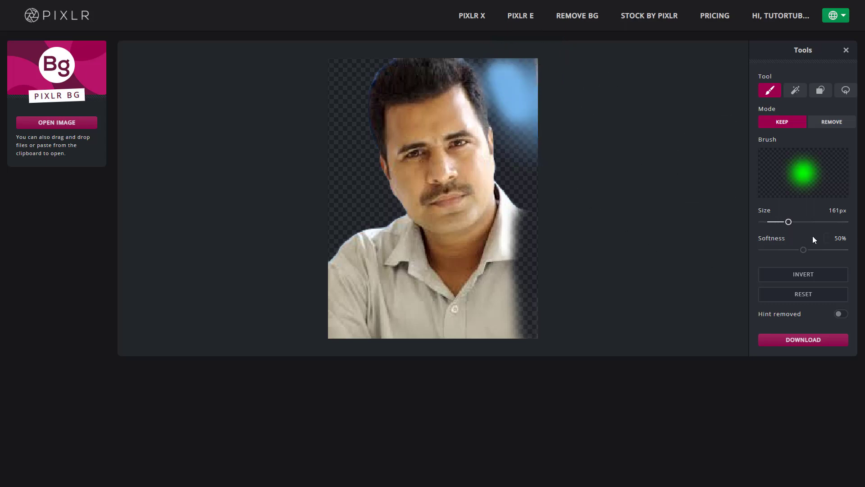
drag(788, 223, 761, 222)
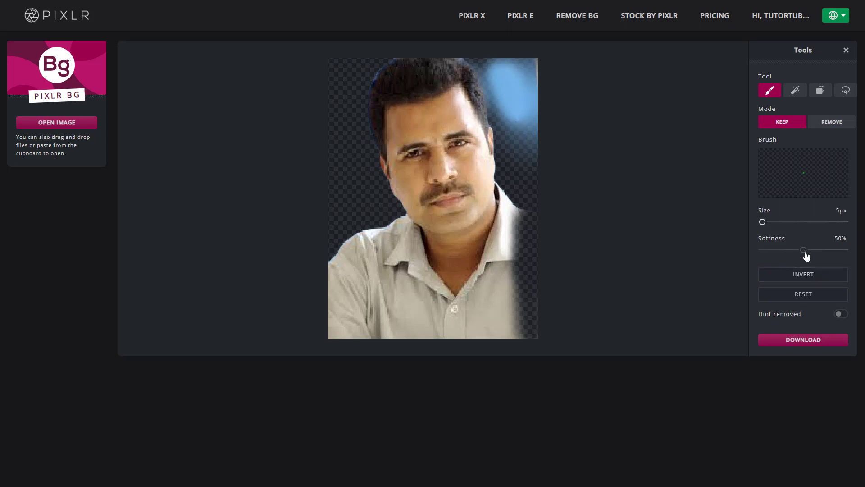
drag(762, 222, 777, 222)
drag(803, 249, 818, 250)
Restore blue background on the right, left of the face and top-left, then invert and reset.
mouse_move(553, 168)
mouse_down()
mouse_move(526, 149)
mouse_move(524, 172)
mouse_move(493, 171)
mouse_up()
click(345, 186)
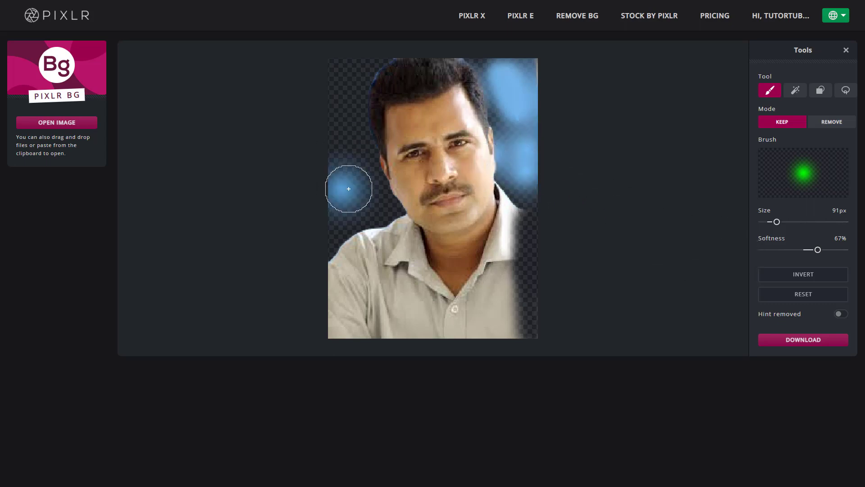
drag(818, 250, 761, 250)
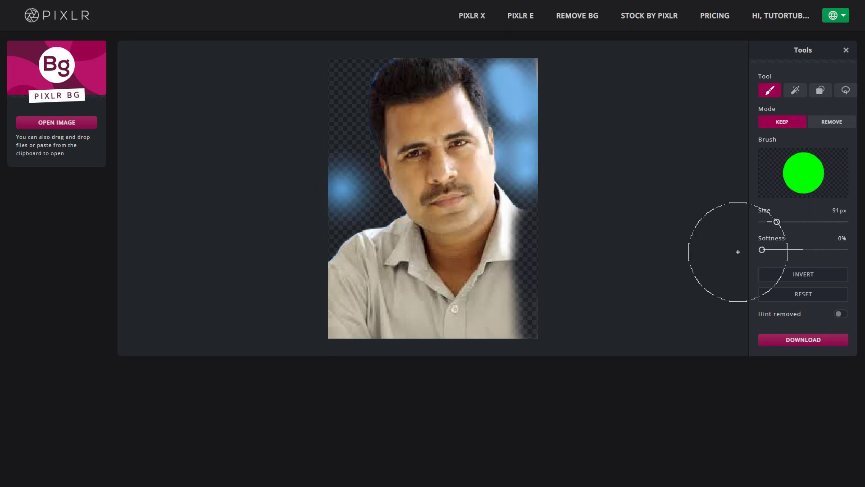
click(323, 101)
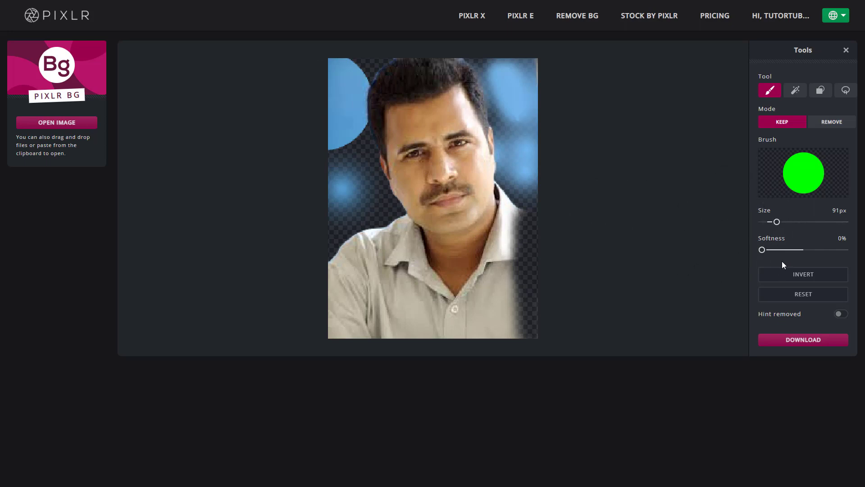
click(791, 276)
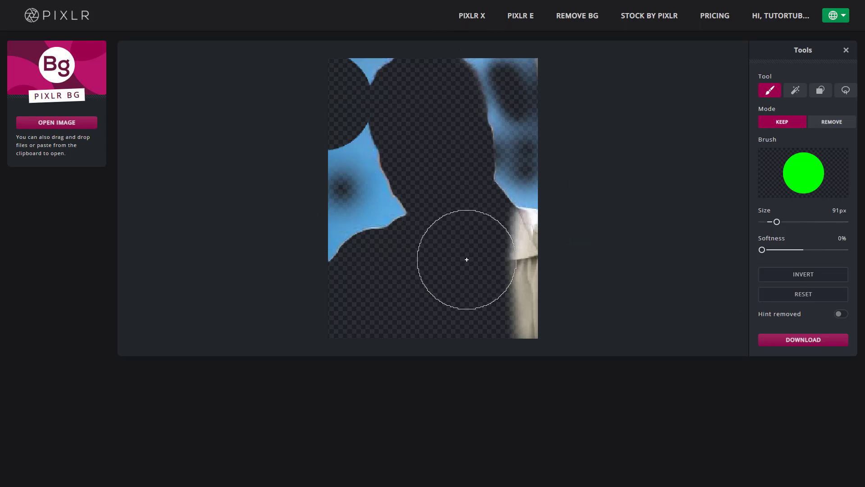
click(808, 301)
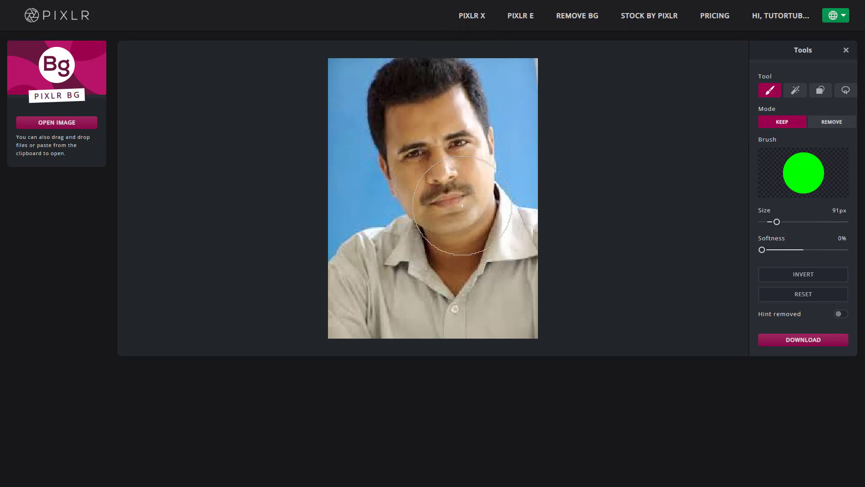
With the magic wand, remove blue background beside the head, then restore it in Keep mode.
click(795, 91)
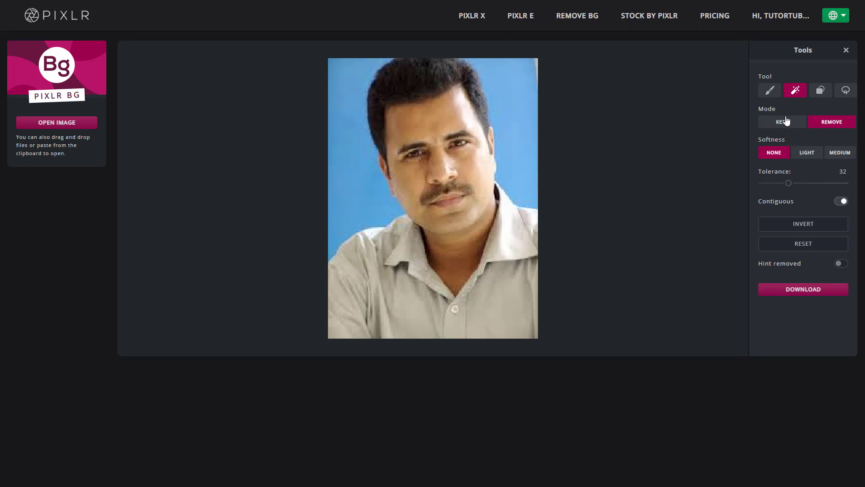
click(514, 99)
click(360, 168)
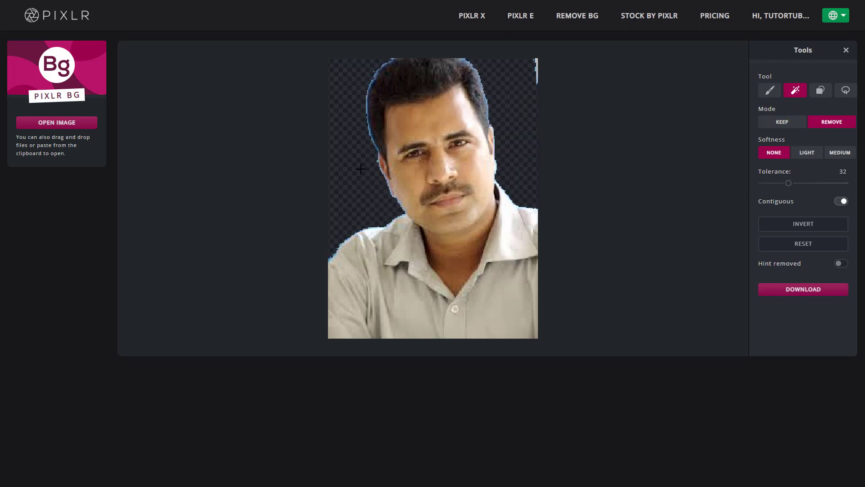
click(782, 122)
click(513, 133)
click(346, 178)
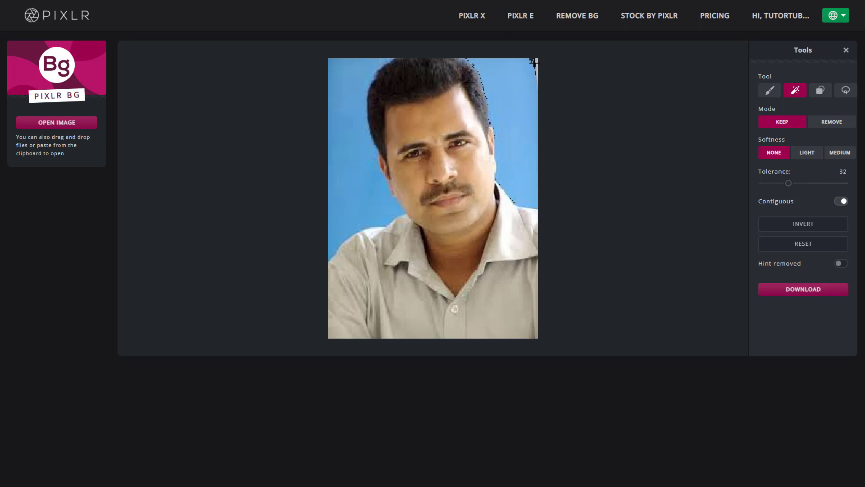
Raise wand tolerance to 58, 69, then 100, alternating remove and keep clicks beside the head.
drag(788, 183, 809, 183)
click(831, 124)
click(509, 129)
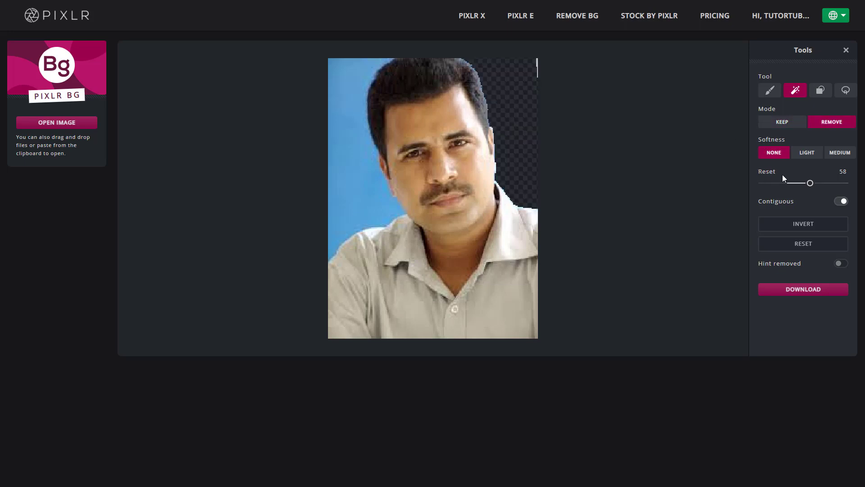
drag(811, 183, 819, 183)
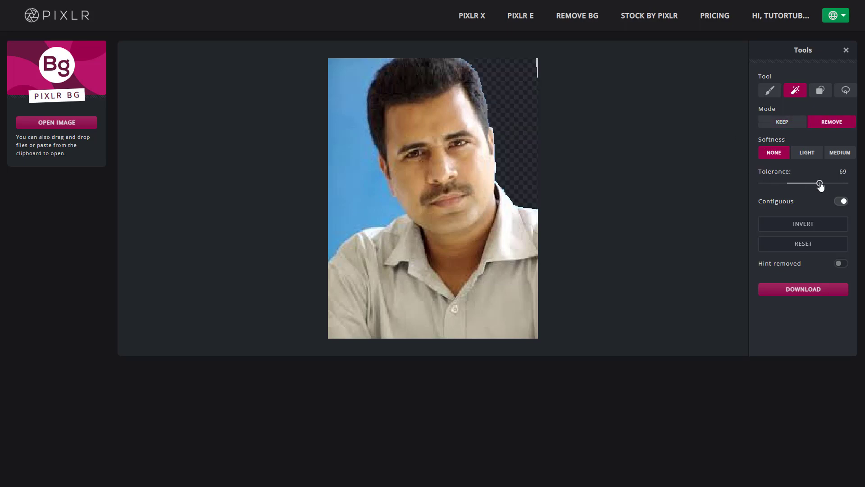
click(772, 129)
click(514, 117)
click(829, 128)
drag(825, 181, 845, 183)
click(511, 123)
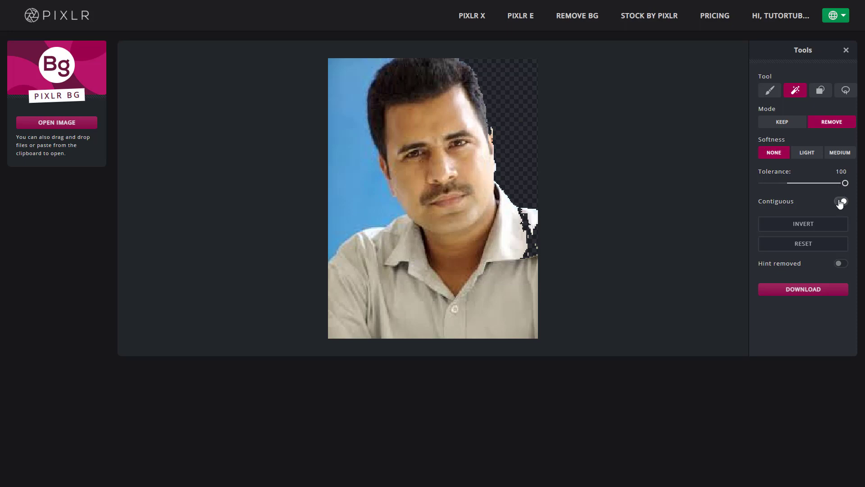
Turn off Contiguous, remove matching blue across the photo, then reset the cutout.
click(843, 202)
click(384, 168)
click(362, 187)
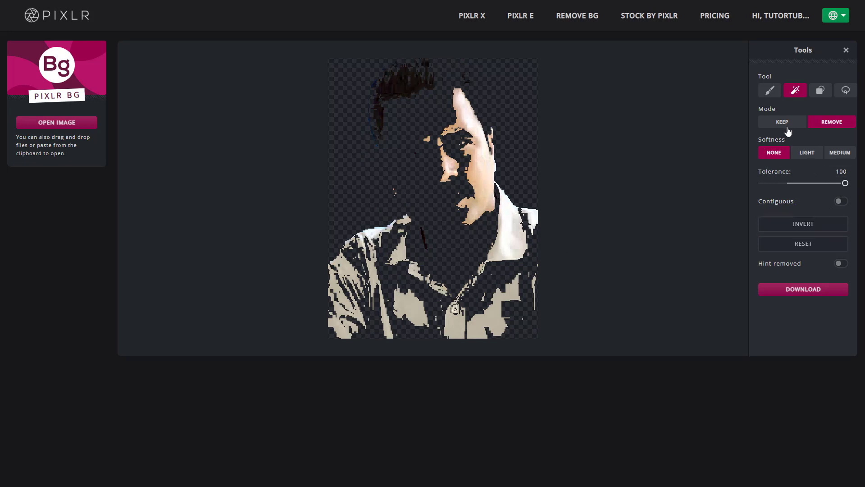
click(820, 245)
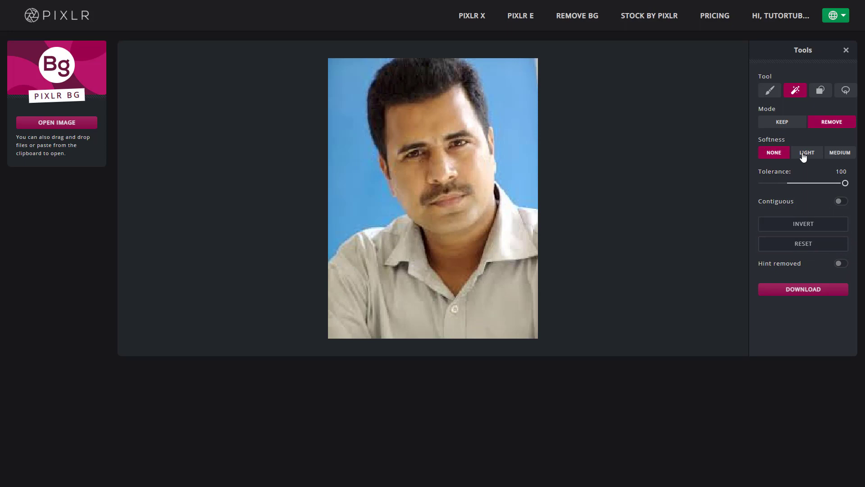
At tolerance 52 with medium softness, remove the blue background again, resetting after each try.
drag(810, 183, 805, 182)
click(506, 117)
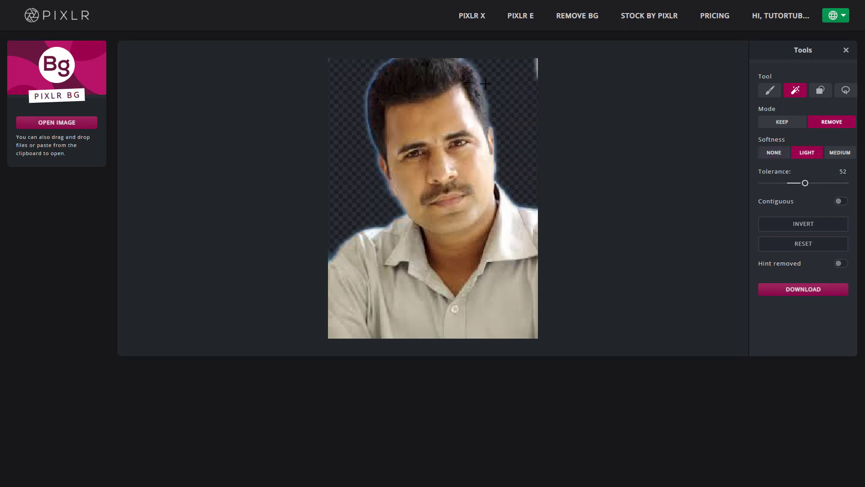
scroll(476, 75, up, 2)
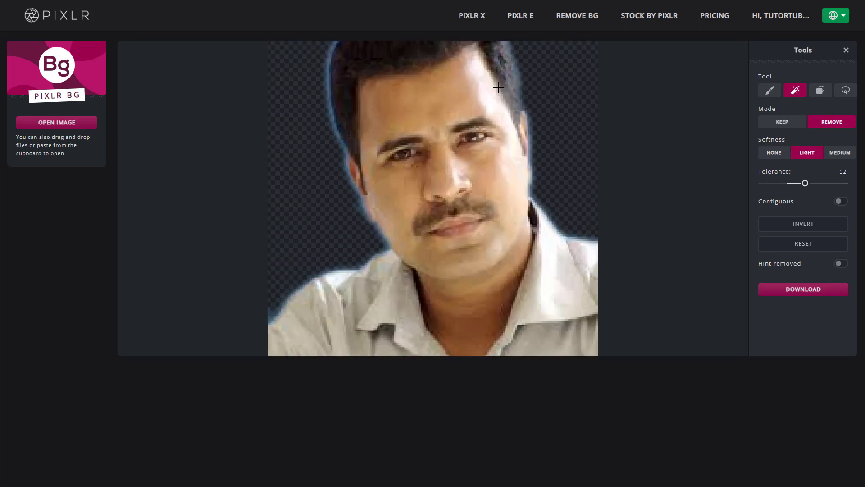
click(799, 248)
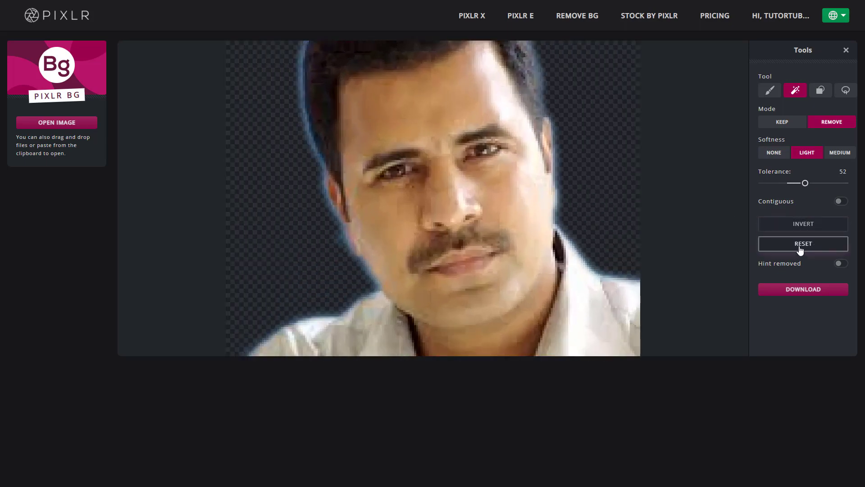
click(835, 154)
click(562, 74)
scroll(576, 142, down, 1)
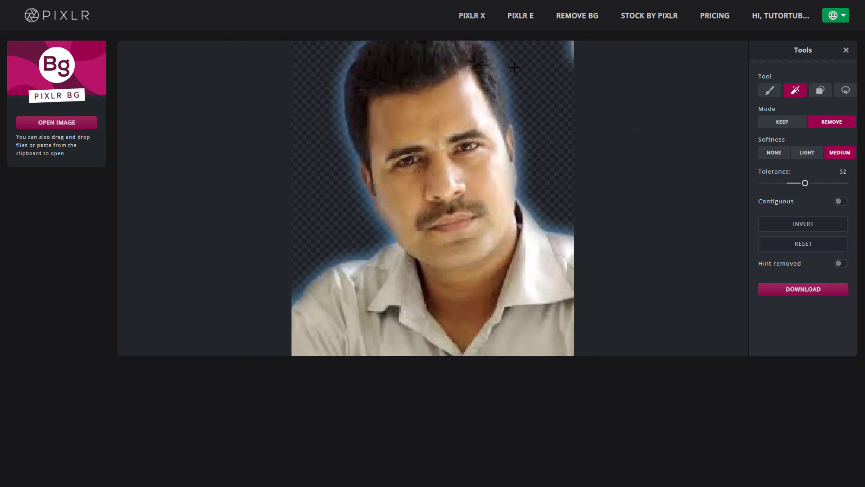
click(806, 247)
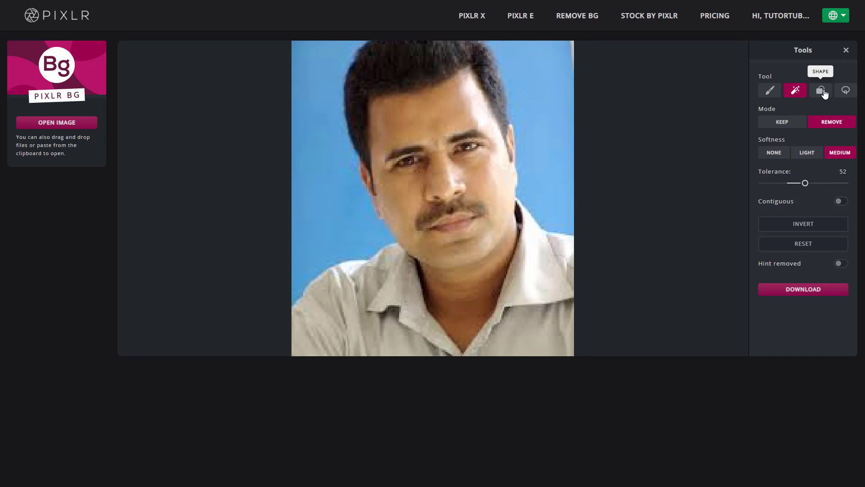
With the Shape tool, keep rectangles over the face and collar, showing removed areas semi-transparently.
click(820, 91)
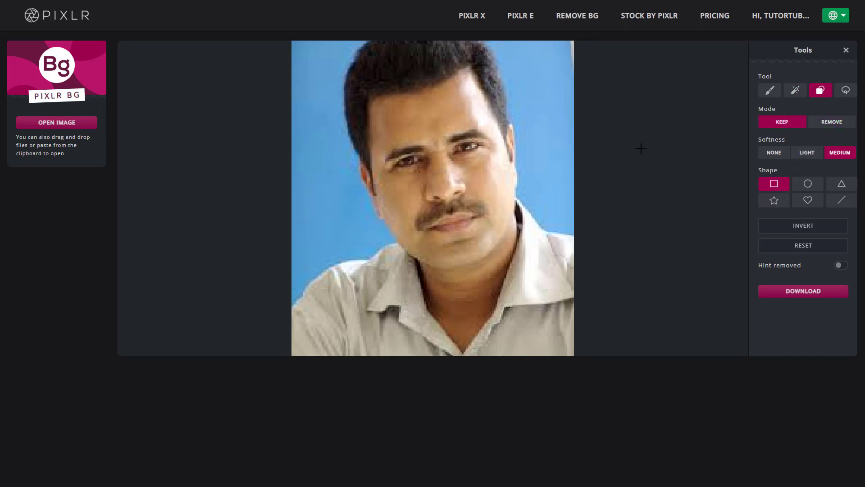
drag(548, 101, 576, 133)
click(820, 120)
click(784, 123)
drag(332, 106, 544, 294)
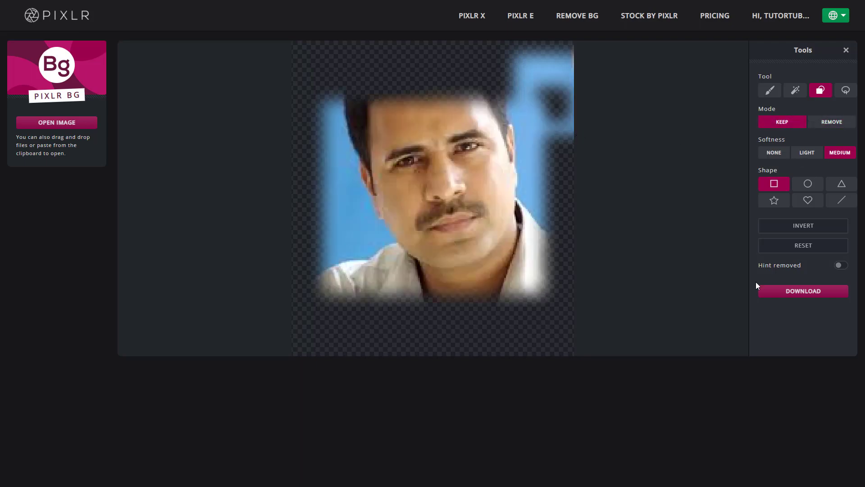
click(842, 265)
drag(369, 260, 463, 321)
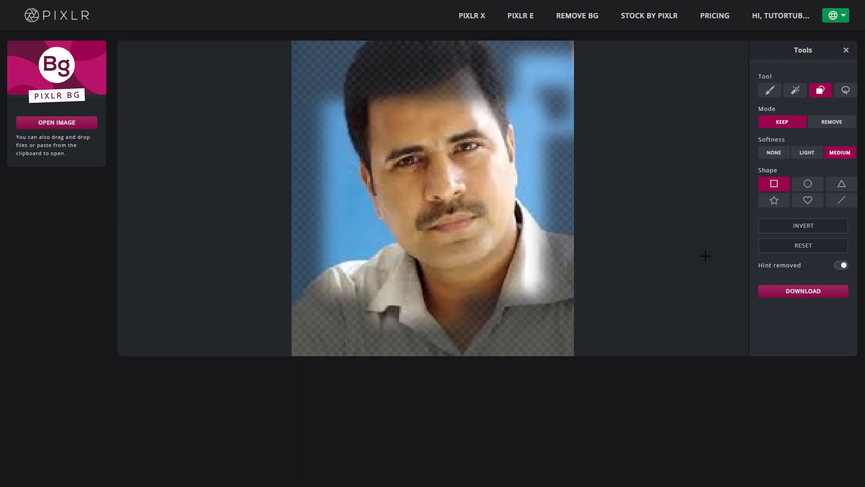
Remove an ellipse over the face and a triangle of background left of it.
click(809, 186)
drag(508, 255, 509, 255)
drag(376, 125, 543, 269)
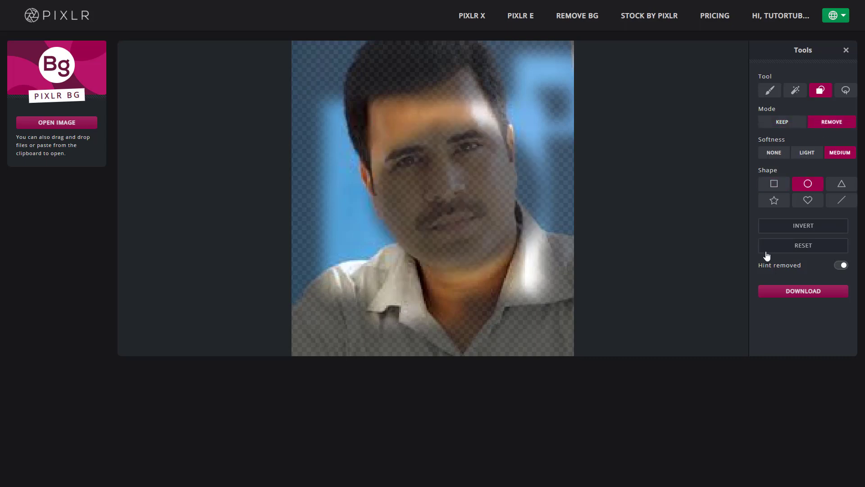
click(841, 183)
drag(335, 102, 398, 212)
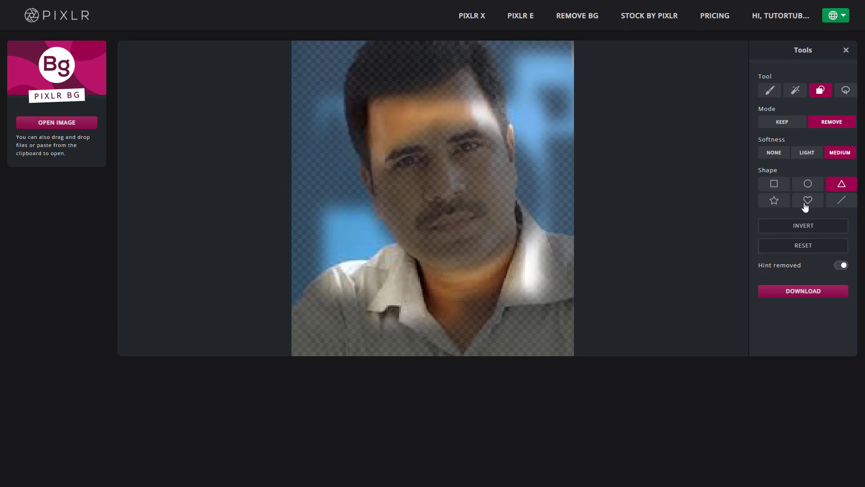
Remove a lightly soft-edged heart from the photo, then set hard edges and hide the preview.
click(806, 200)
click(800, 155)
drag(518, 207, 519, 208)
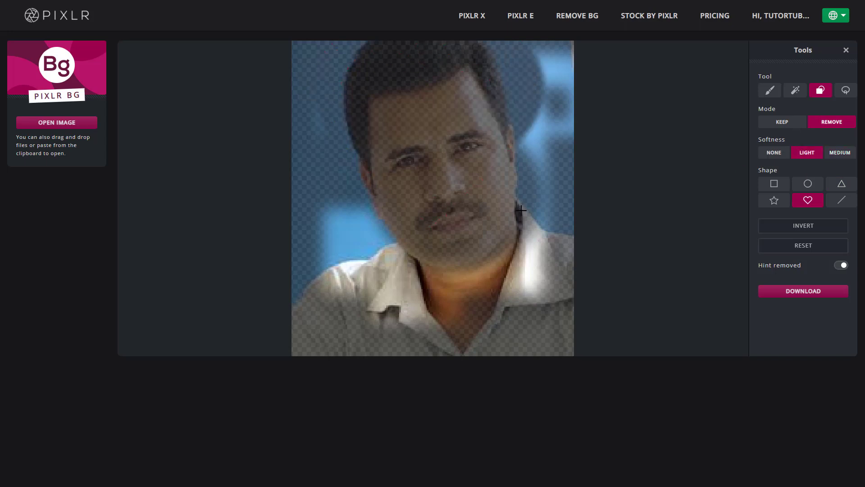
click(782, 156)
click(842, 265)
In Keep mode, restore the face inside a heart and a medium-soft heart left of it.
click(793, 127)
drag(489, 156, 556, 227)
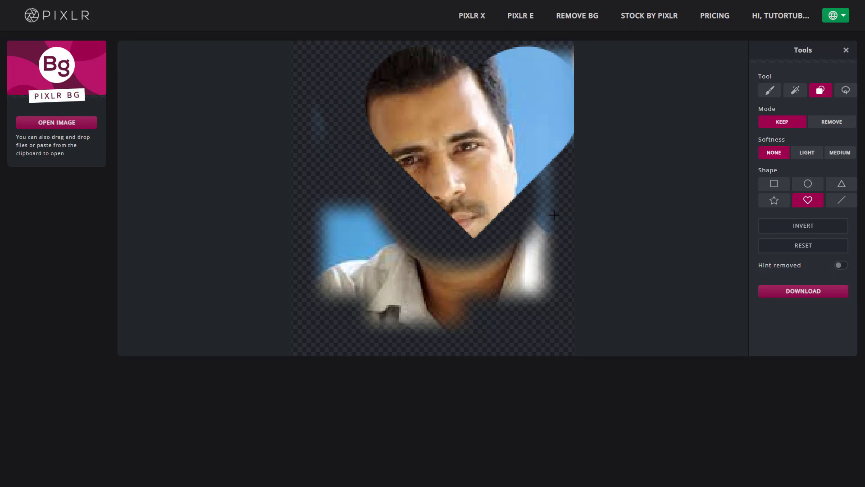
click(850, 156)
drag(401, 195, 431, 246)
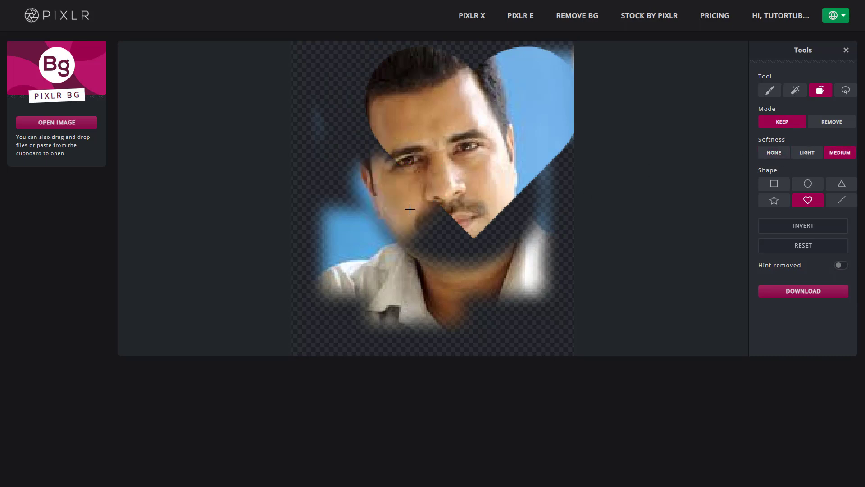
click(846, 95)
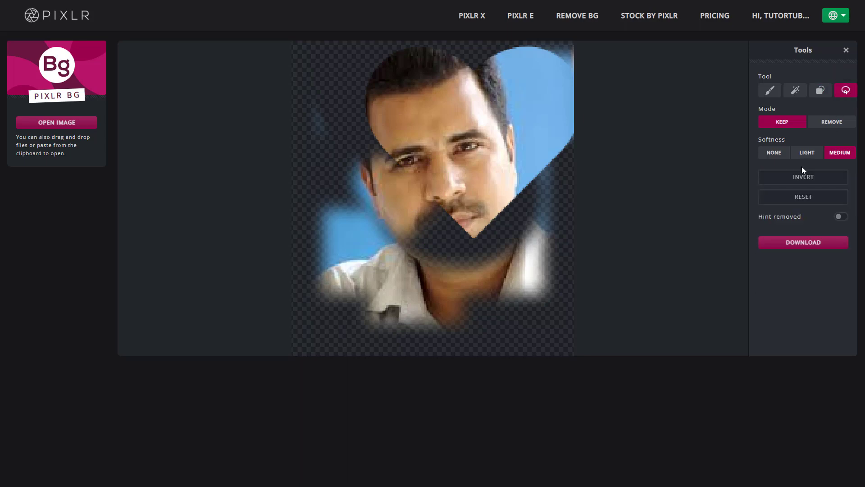
Lasso-restore the upper-left hair and sky, remove then re-restore the forehead with hard edges.
mouse_move(321, 129)
mouse_down()
mouse_move(364, 84)
mouse_move(396, 170)
mouse_move(328, 123)
mouse_up()
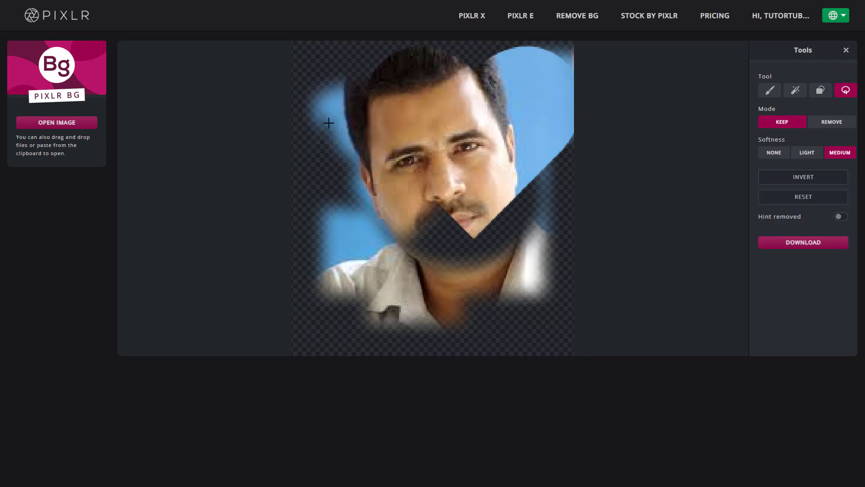
mouse_move(320, 184)
mouse_down()
mouse_move(296, 161)
mouse_move(339, 143)
mouse_move(306, 171)
mouse_up()
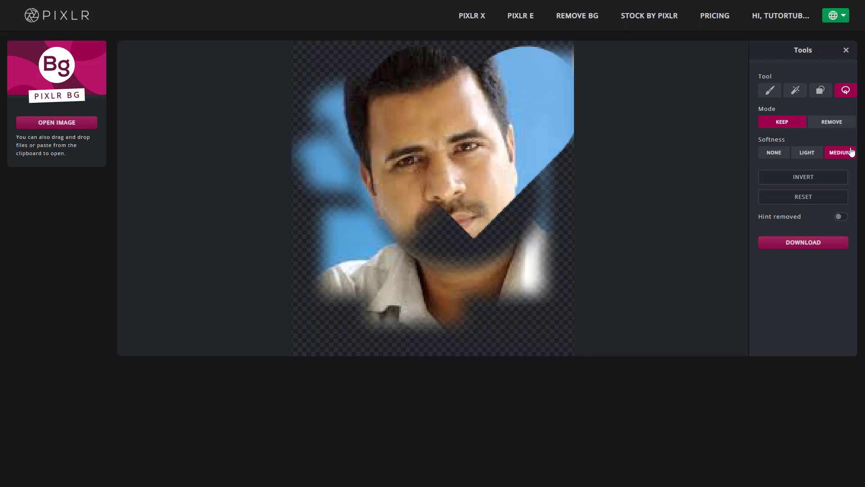
click(832, 122)
mouse_move(426, 157)
mouse_down()
mouse_move(503, 181)
mouse_move(406, 122)
mouse_move(458, 148)
mouse_up()
click(782, 122)
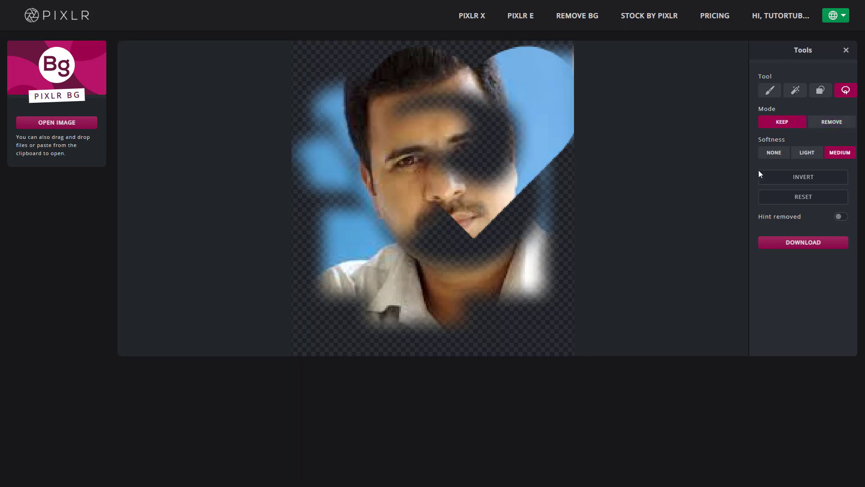
click(775, 155)
drag(428, 123, 491, 198)
Restore the chin, neck, right shoulder (light softness) and top-left sky (medium softness).
mouse_move(489, 201)
mouse_down()
mouse_move(433, 296)
mouse_move(497, 312)
mouse_move(475, 245)
mouse_up()
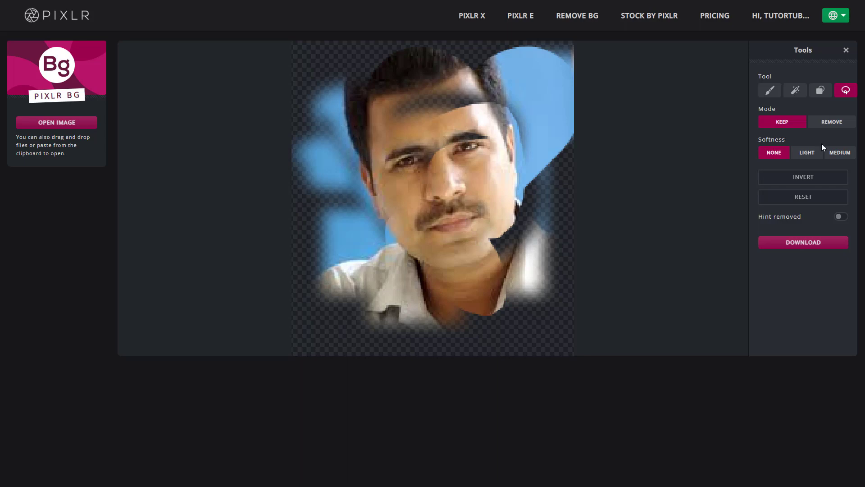
click(805, 155)
mouse_move(498, 191)
mouse_down()
mouse_move(572, 249)
mouse_move(533, 177)
mouse_up()
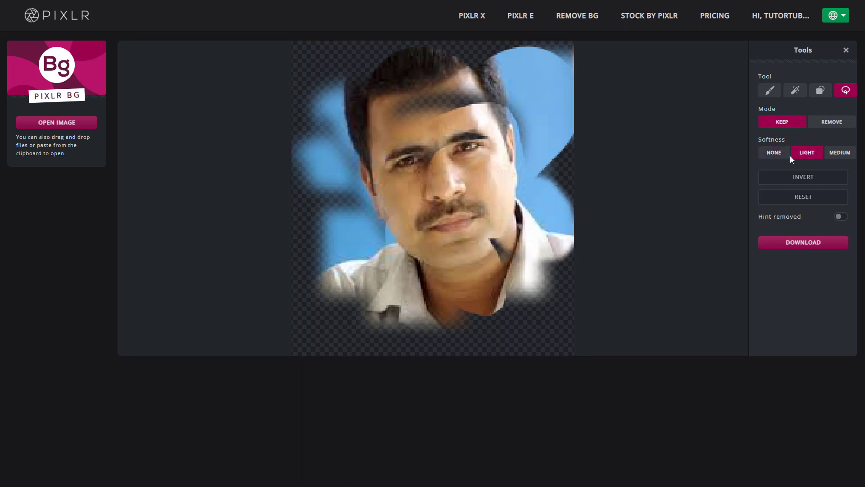
click(840, 153)
mouse_move(308, 67)
mouse_down()
mouse_move(301, 79)
mouse_move(296, 50)
mouse_up()
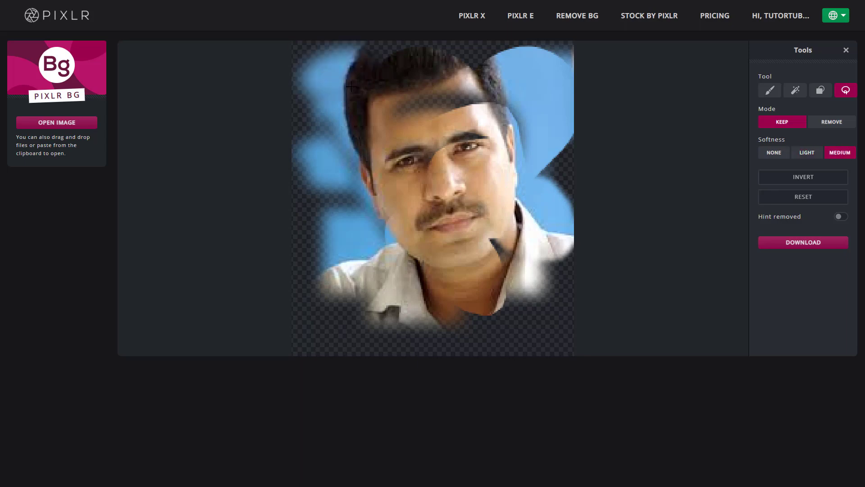
click(840, 218)
click(841, 219)
click(774, 90)
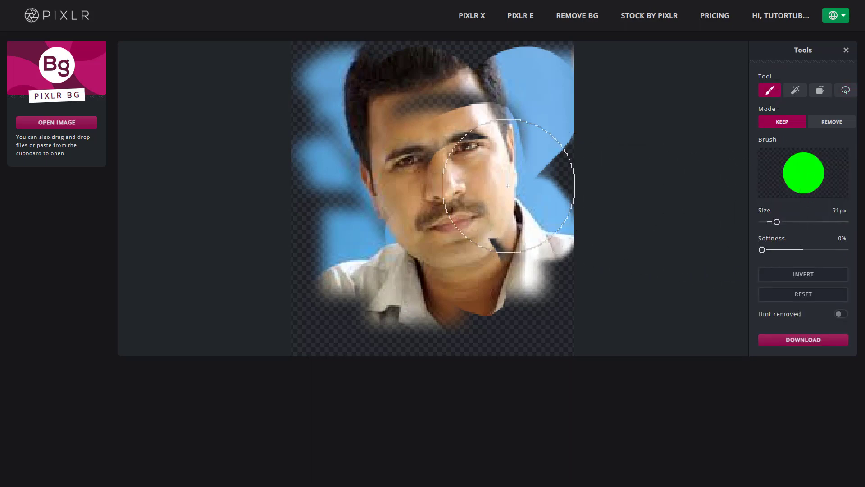
Reopen the portrait photo for a fresh automatic cutout and close the leftover fine-tune panel.
click(64, 128)
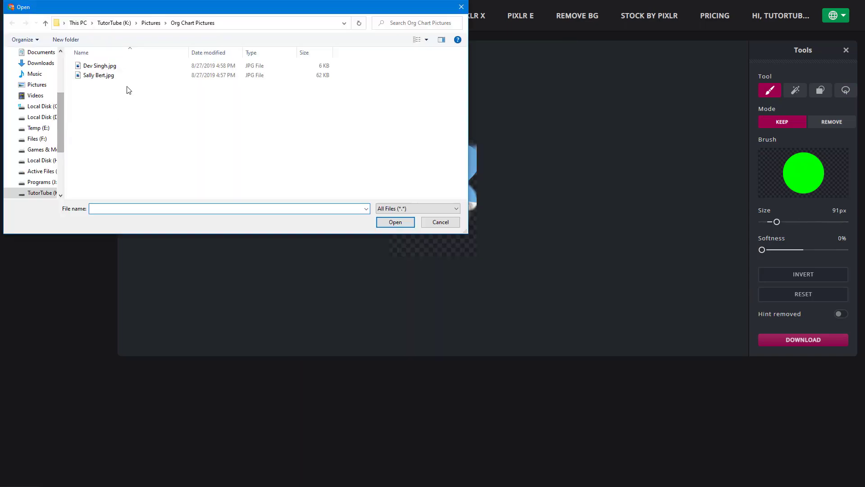
click(109, 66)
click(405, 222)
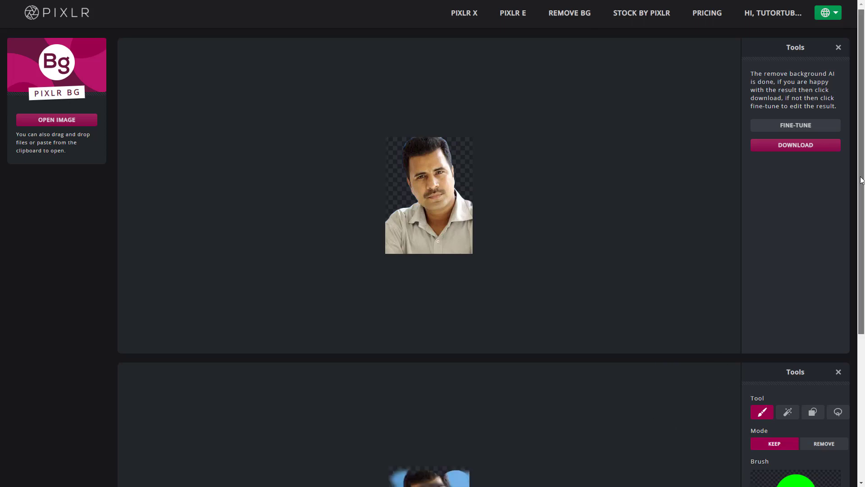
drag(856, 183, 856, 331)
scroll(863, 357, up, 5)
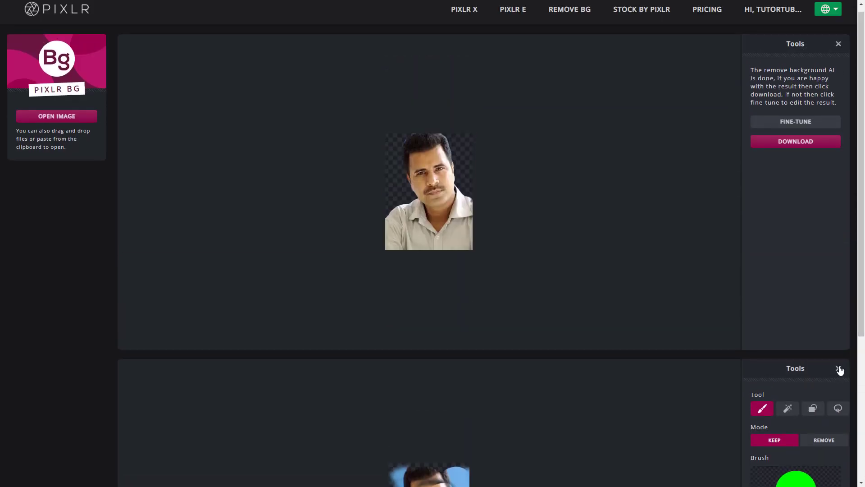
click(838, 369)
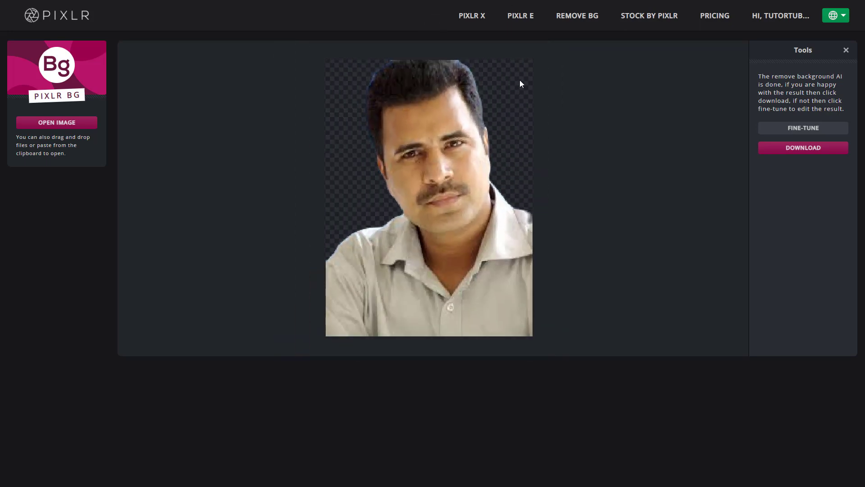
In fine-tune mode, erase leftover background along the left and right hair edges using a 13px Remove brush.
click(800, 128)
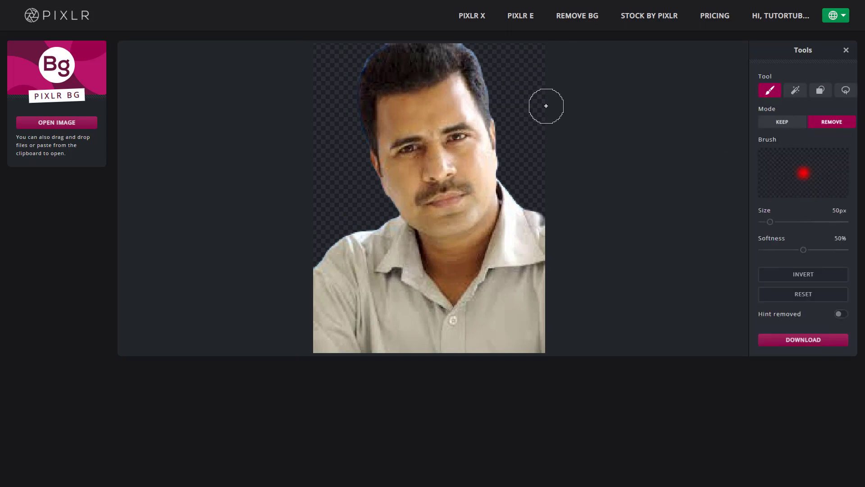
scroll(548, 107, up, 3)
scroll(658, 130, up, 2)
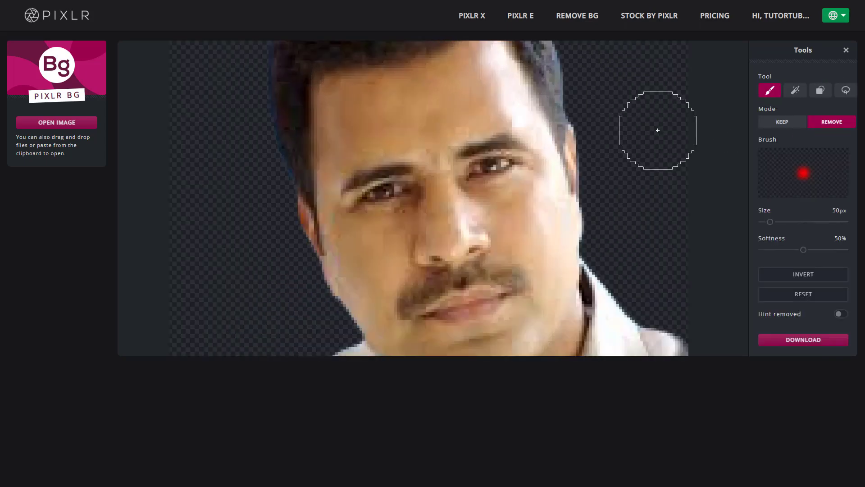
scroll(634, 116, down, 2)
scroll(633, 116, up, 1)
scroll(633, 116, down, 1)
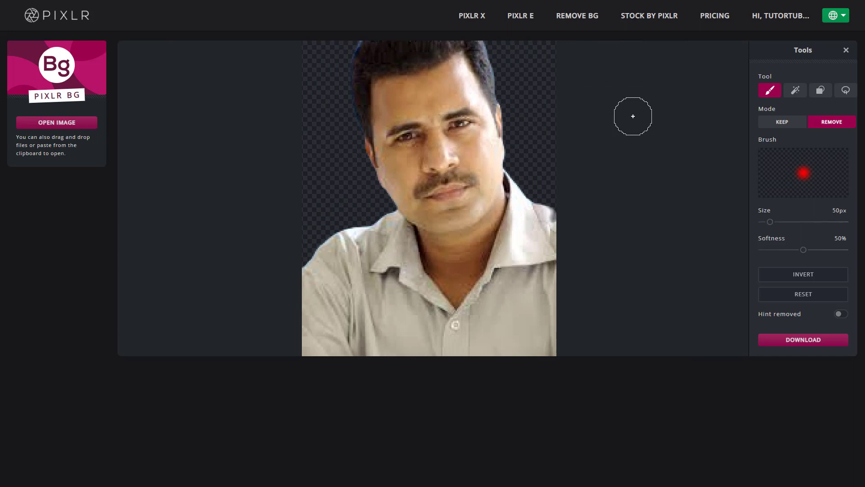
click(764, 222)
scroll(502, 85, up, 1)
scroll(494, 70, down, 2)
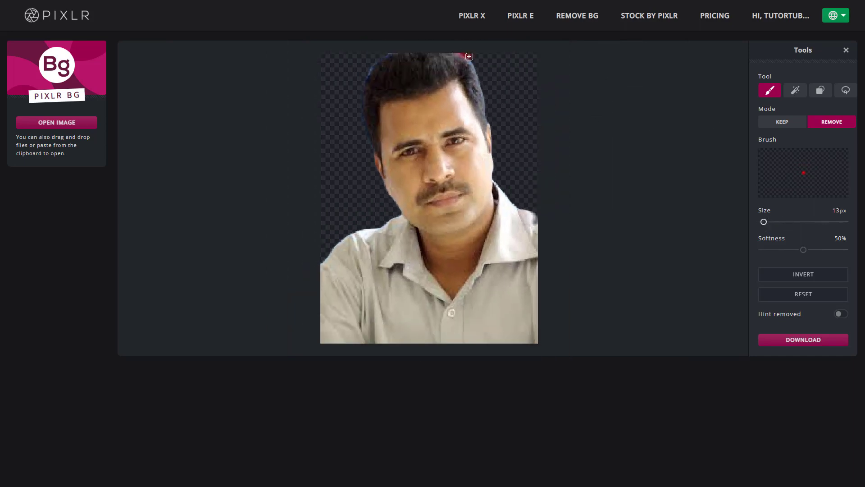
drag(470, 59, 487, 107)
mouse_move(365, 145)
mouse_down()
mouse_move(361, 83)
mouse_move(371, 60)
mouse_move(391, 53)
mouse_move(371, 72)
mouse_up()
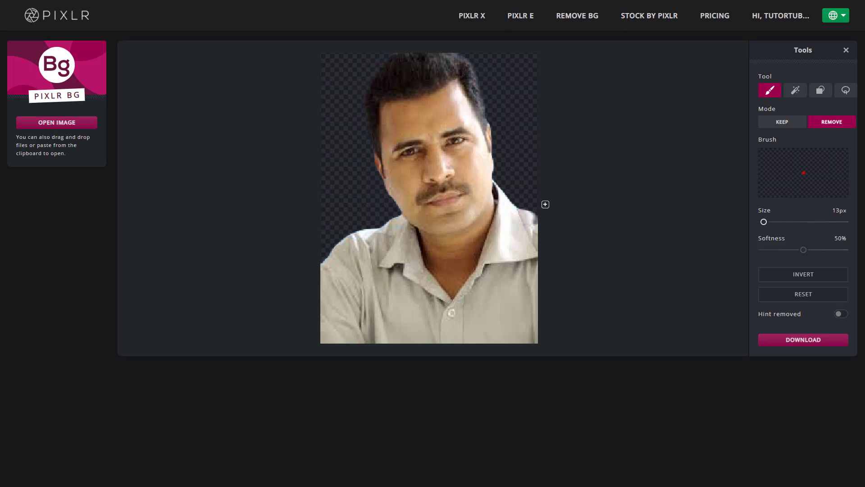
Download the cutout and save it to the Desktop as pixlr-bg-result (1).png.
click(819, 344)
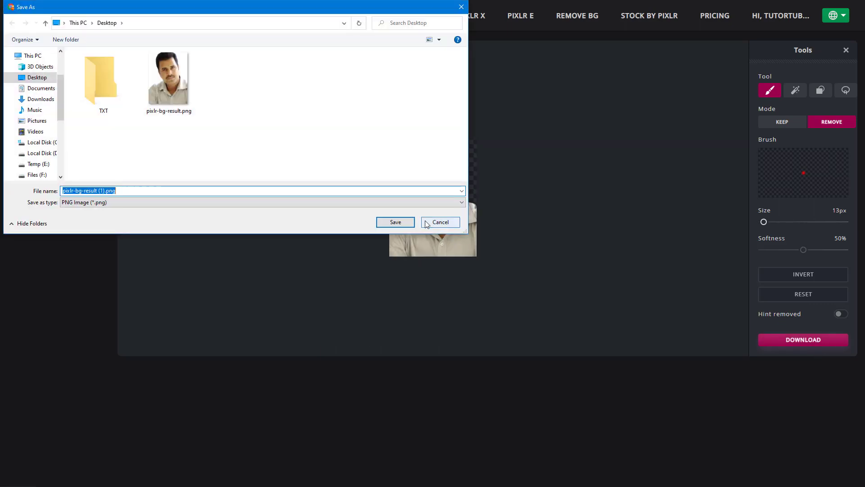
click(396, 222)
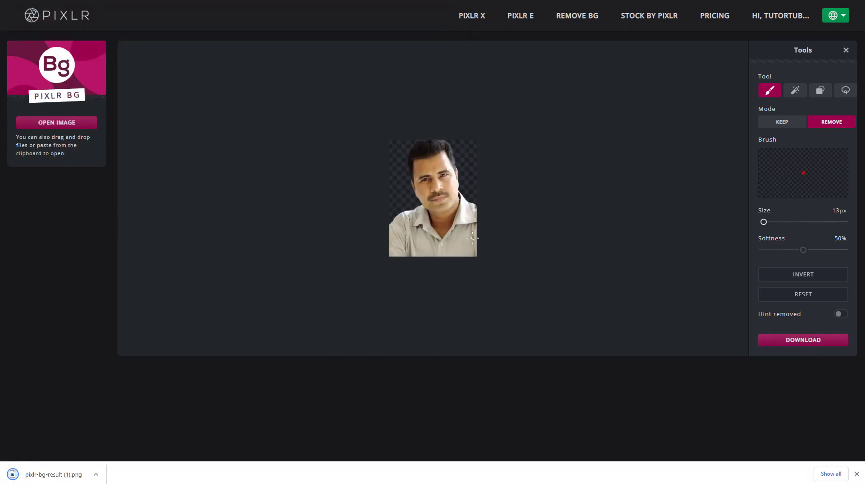